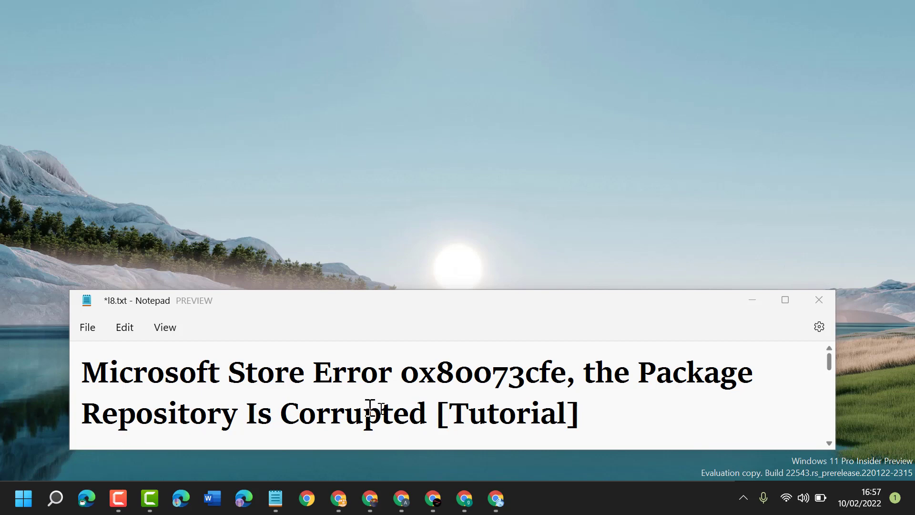
# Minimize the notes and run wsreset from Windows Search to clear the Store cache.
pyautogui.click(748, 295)
pyautogui.click(57, 497)
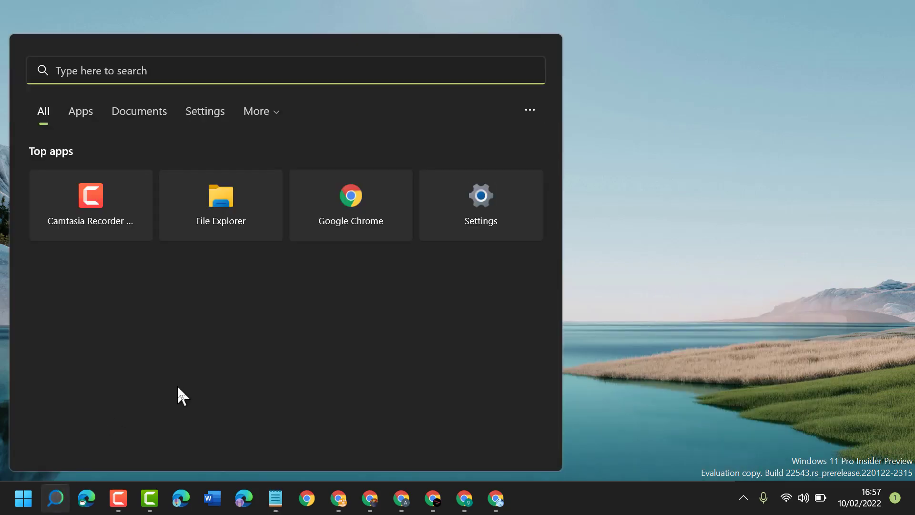
pyautogui.write('ws')
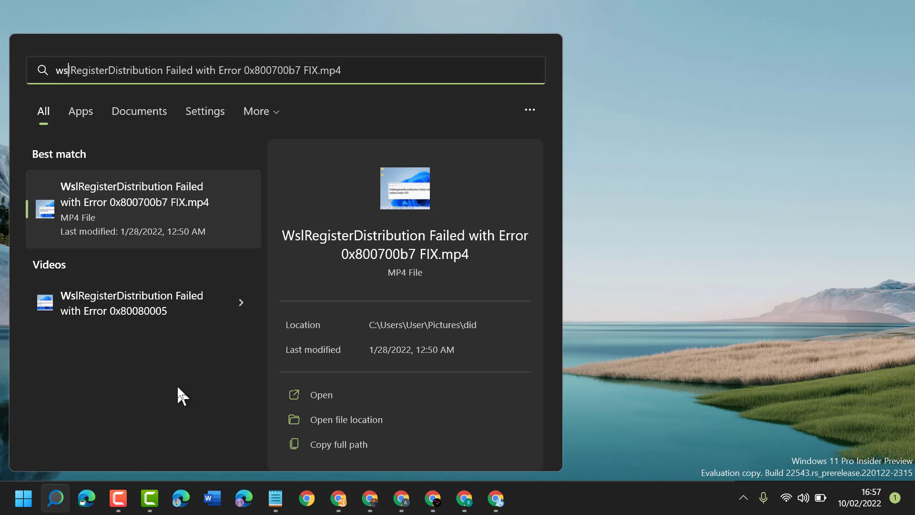
pyautogui.write('rese')
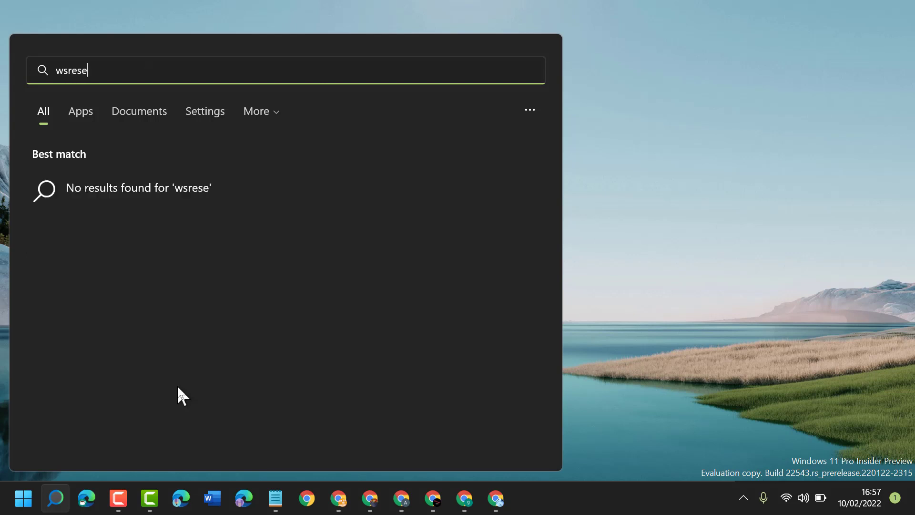
pyautogui.write('t')
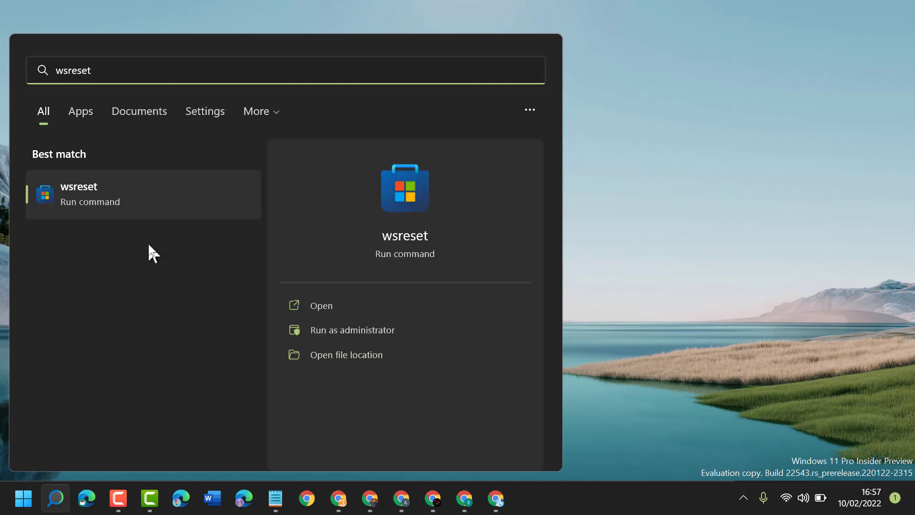
pyautogui.click(80, 192)
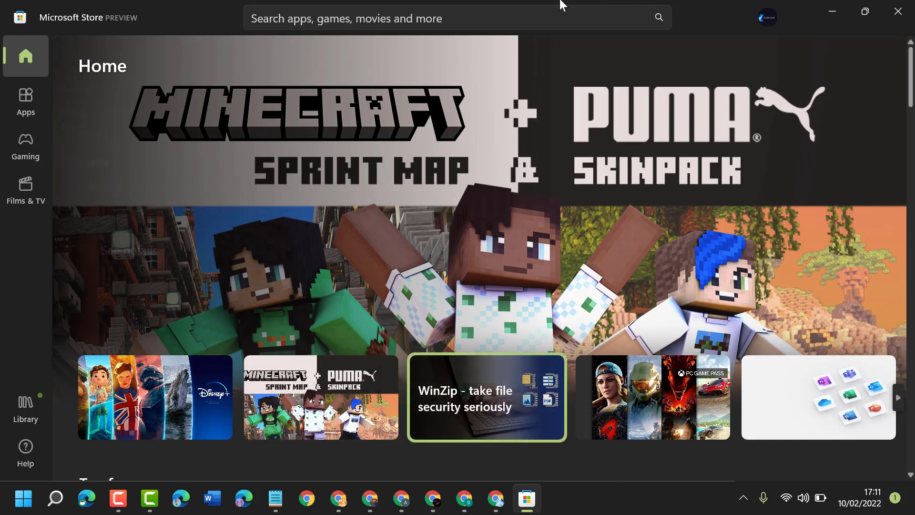
# Close Microsoft Store and start Command Prompt as administrator from a cmd search.
pyautogui.click(898, 11)
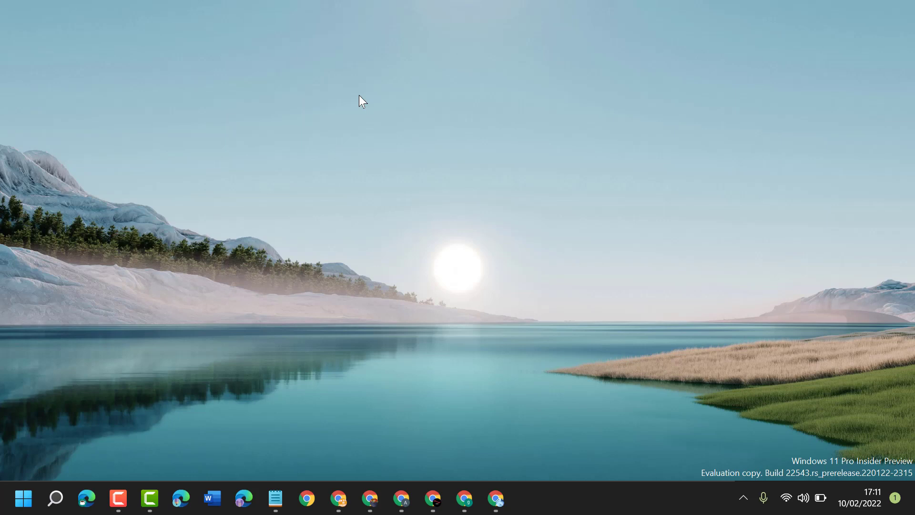
pyautogui.click(56, 500)
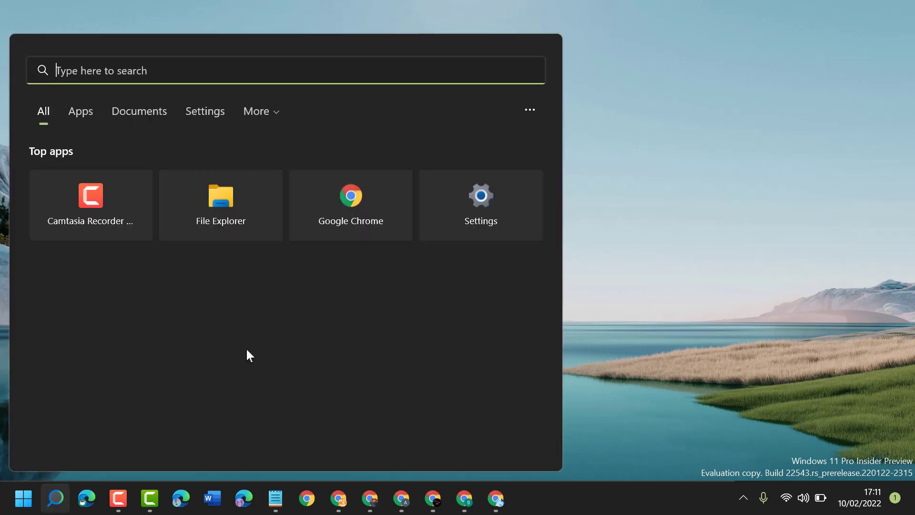
pyautogui.write('cmd')
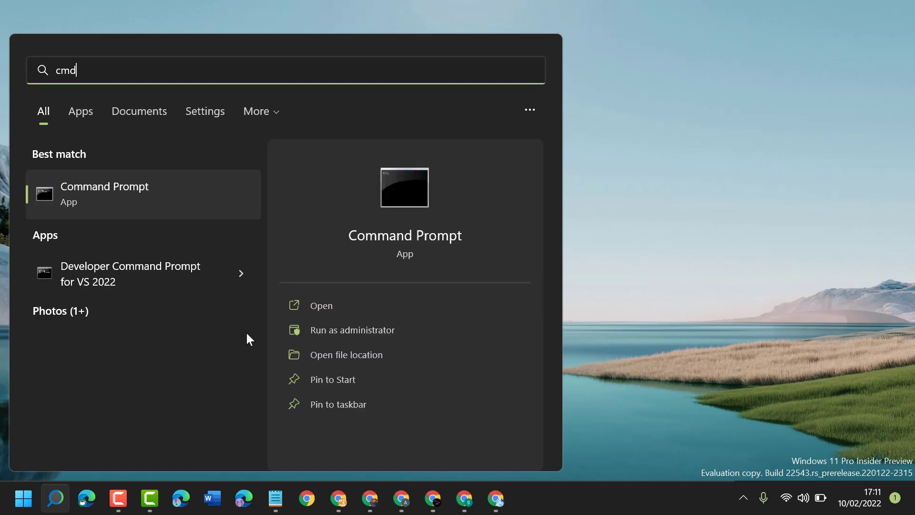
pyautogui.click(123, 189)
pyautogui.rightClick(124, 185)
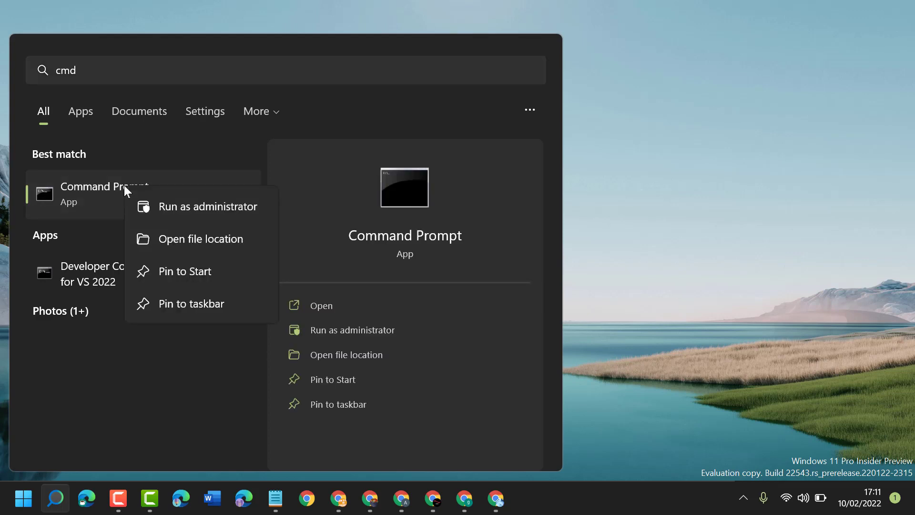
pyautogui.click(205, 205)
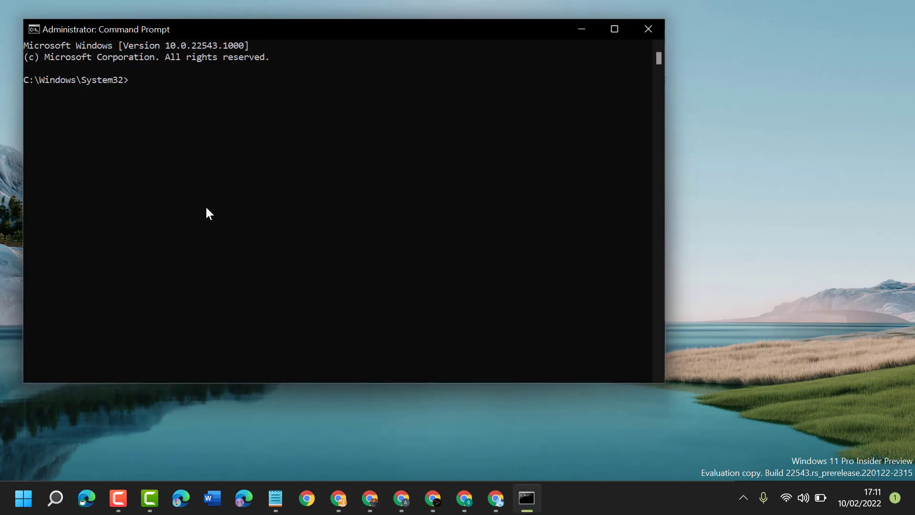
pyautogui.write('sfc ')
pyautogui.write('?')
# Run sfc /scannow at the admin prompt, then close the Command Prompt window.
pyautogui.press('BackSpace')
pyautogui.write('/')
pyautogui.write('scann')
pyautogui.write('ow')
pyautogui.press('Return')
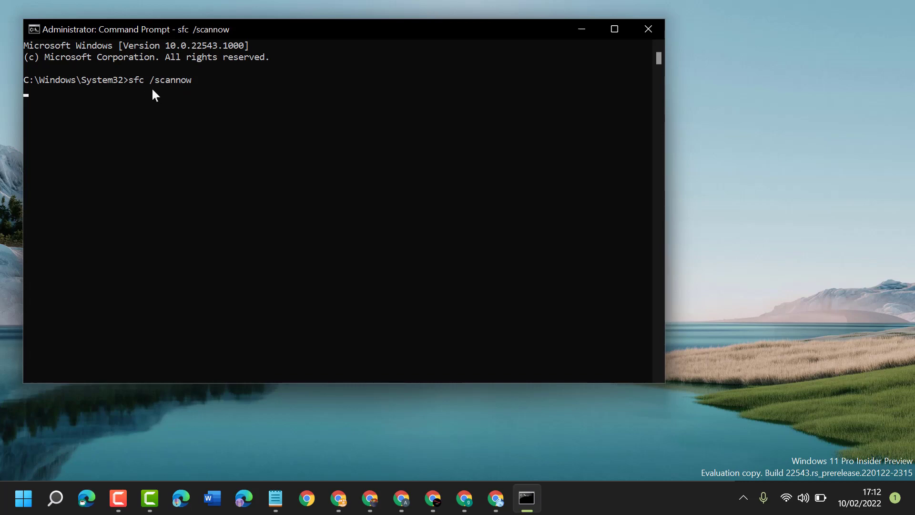
pyautogui.click(652, 29)
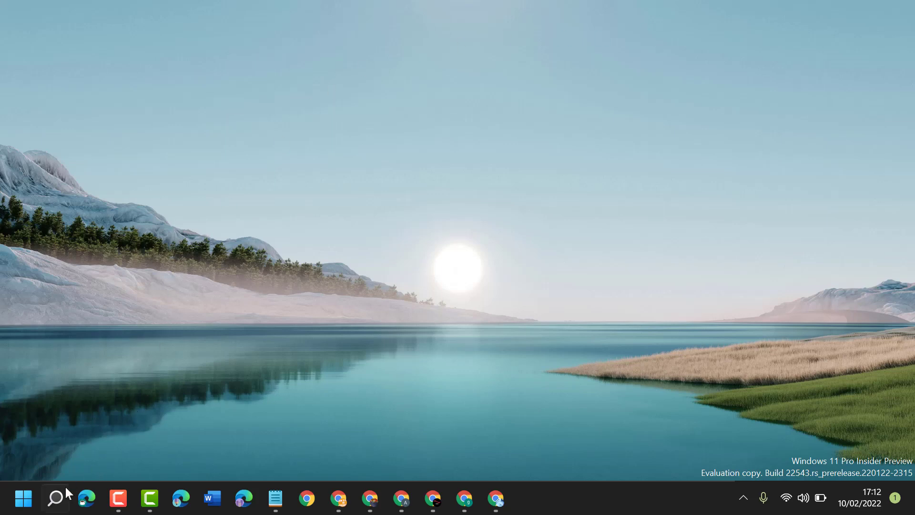
# Launch Command Prompt as administrator again from the cmd search result.
pyautogui.click(56, 497)
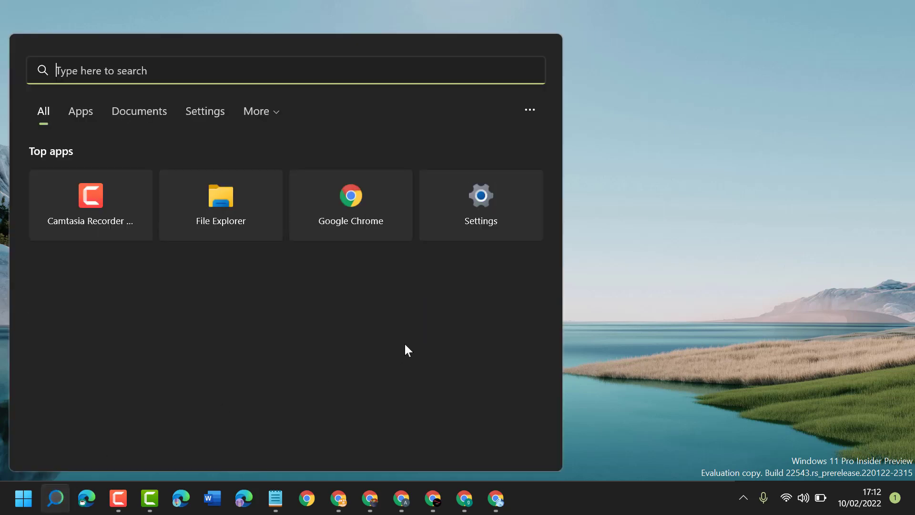
pyautogui.write('cm')
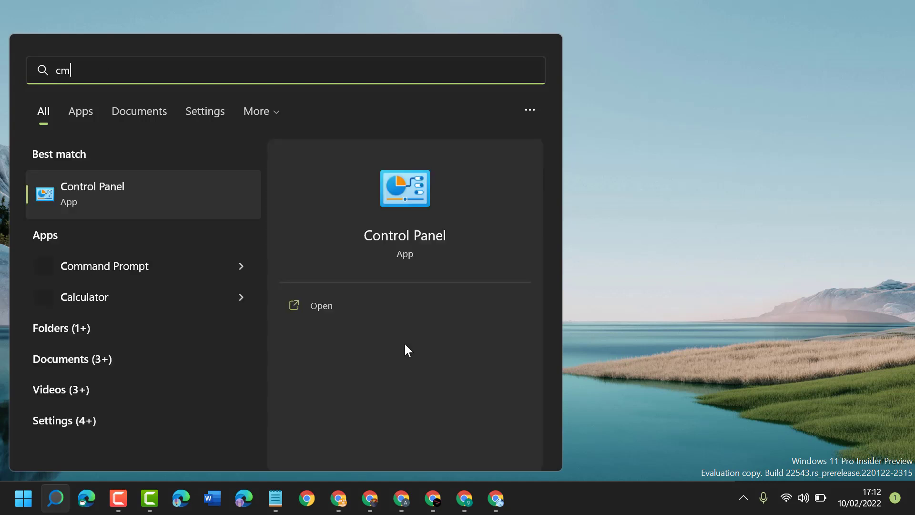
pyautogui.write('d')
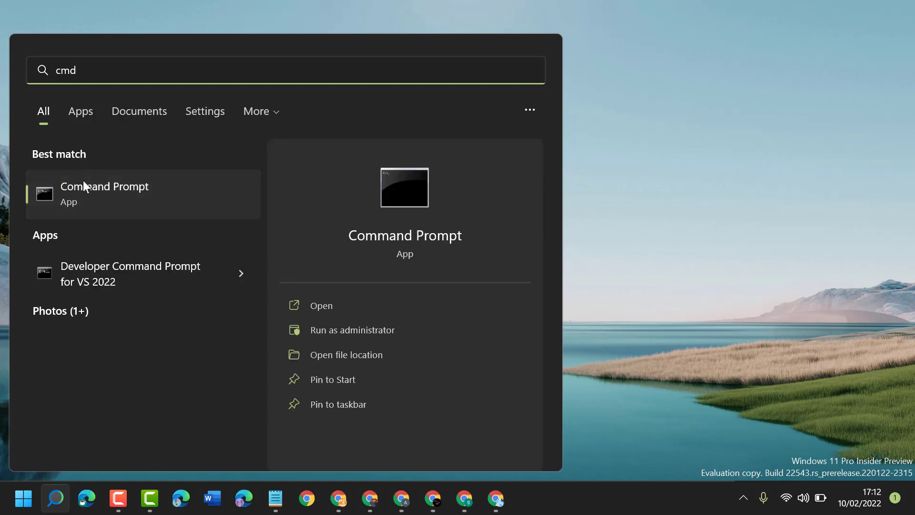
pyautogui.rightClick(83, 186)
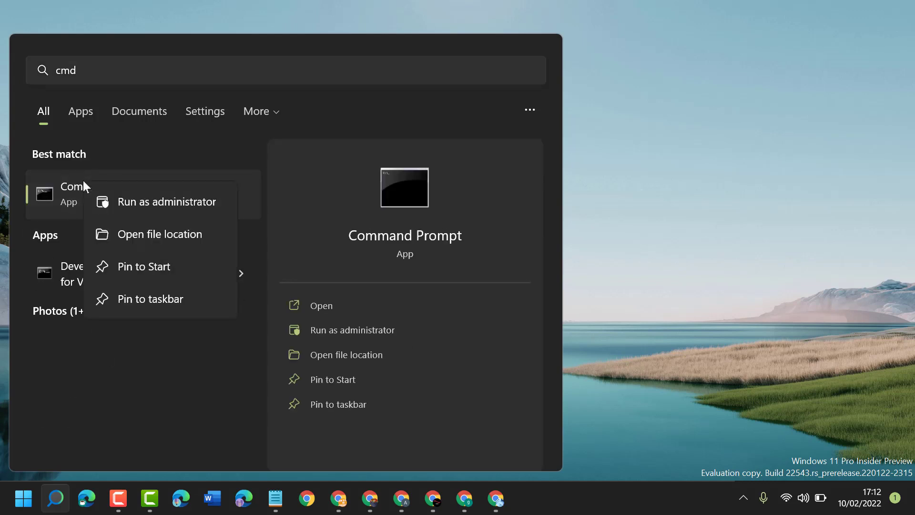
pyautogui.click(144, 200)
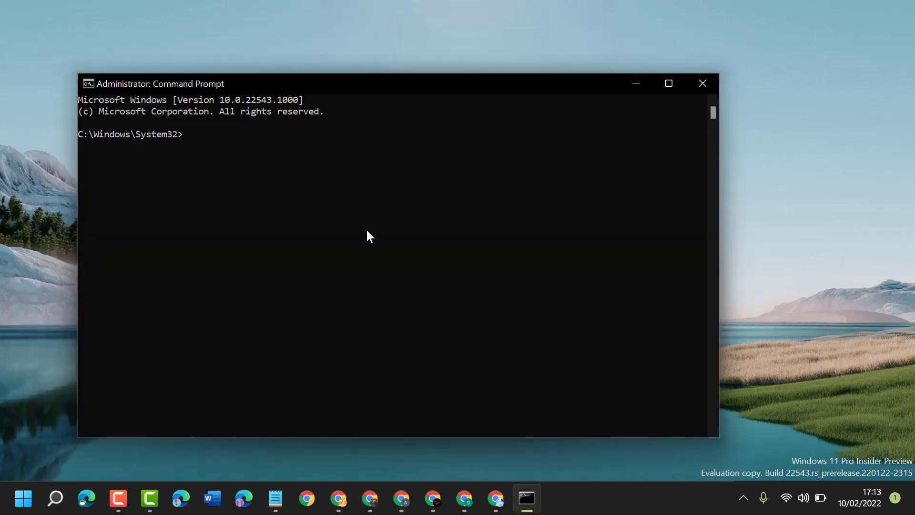
pyautogui.write('DIS')
pyautogui.write('M /')
pyautogui.write('Onli')
pyautogui.write('ne /')
pyautogui.write('C')
pyautogui.write('la')
# Run DISM /Online /Cleanup-Image /RestoreHealth at the admin prompt.
pyautogui.press('BackSpace')
pyautogui.write('ean')
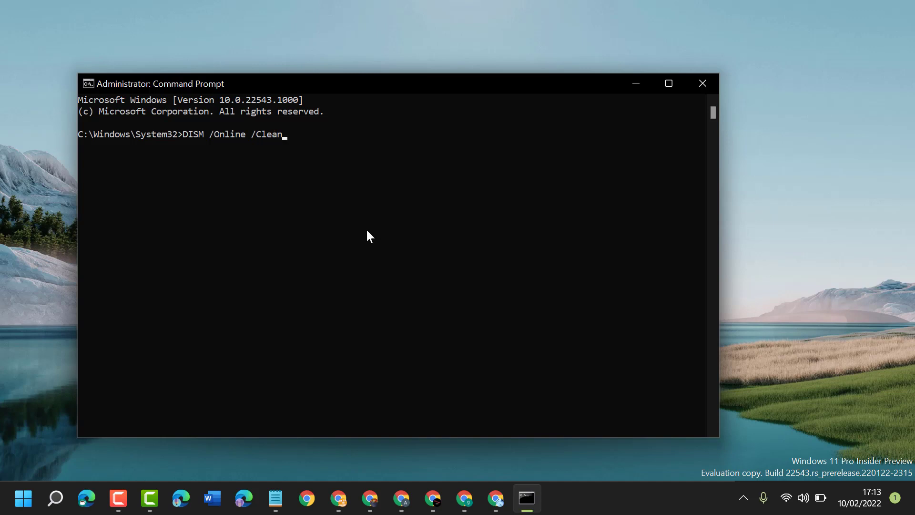
pyautogui.write('up')
pyautogui.write('-Im')
pyautogui.write('age ')
pyautogui.write('/')
pyautogui.write('Re')
pyautogui.write('store')
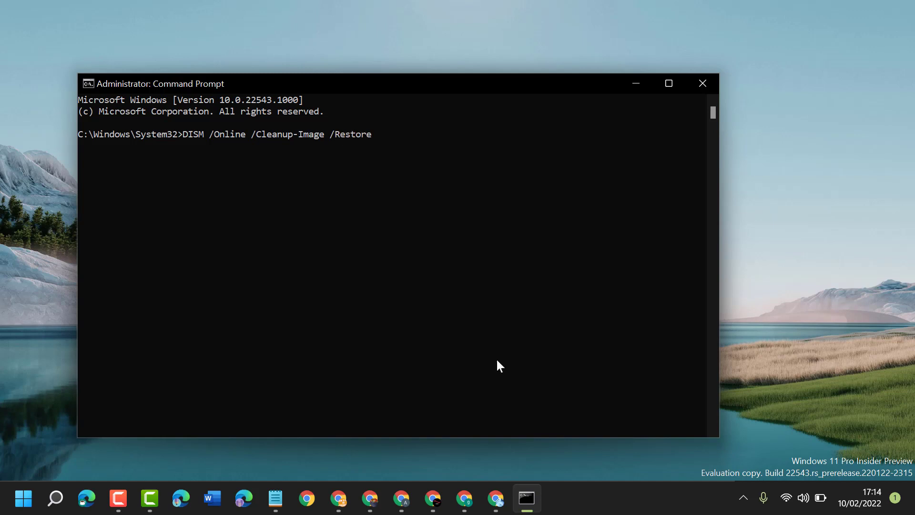
pyautogui.write('Healt')
pyautogui.write('h')
pyautogui.press('Return')
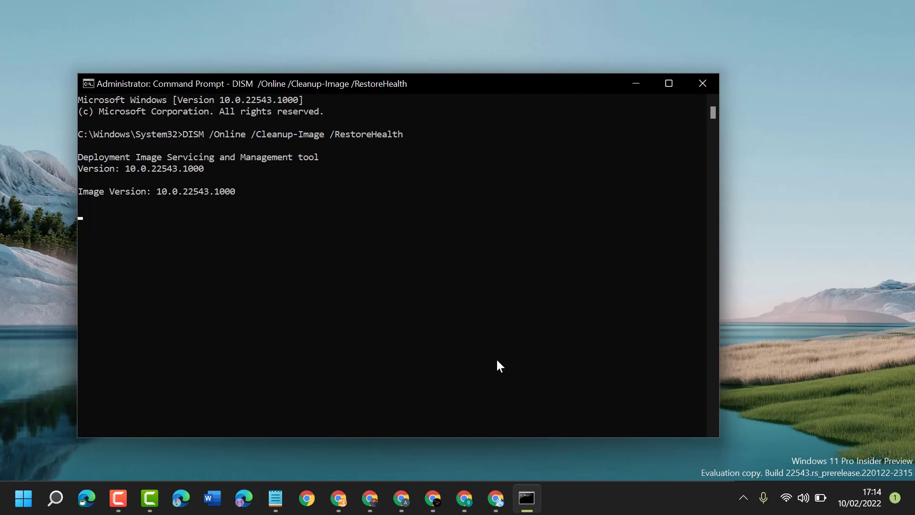
# Close the Command Prompt and bring the Notepad notes on error 0x80073cfe forward.
pyautogui.click(708, 85)
pyautogui.hotkey('alt', 'Tab')
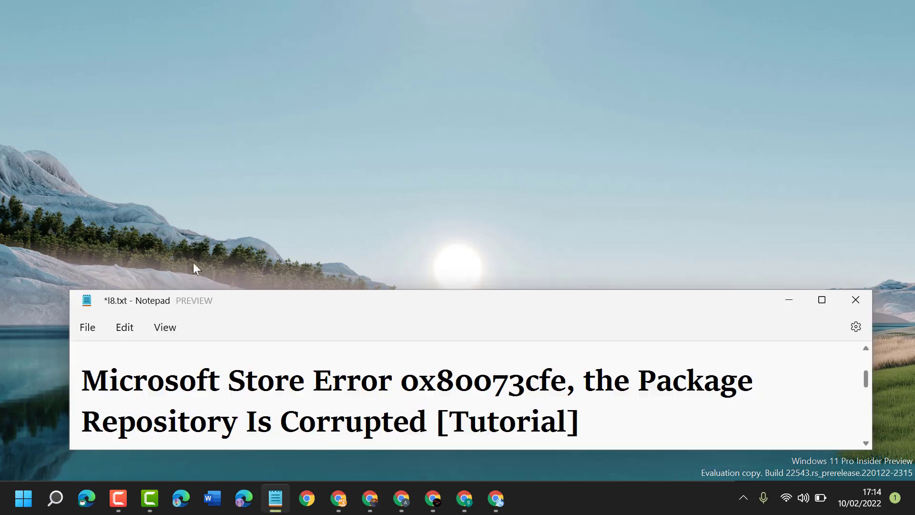